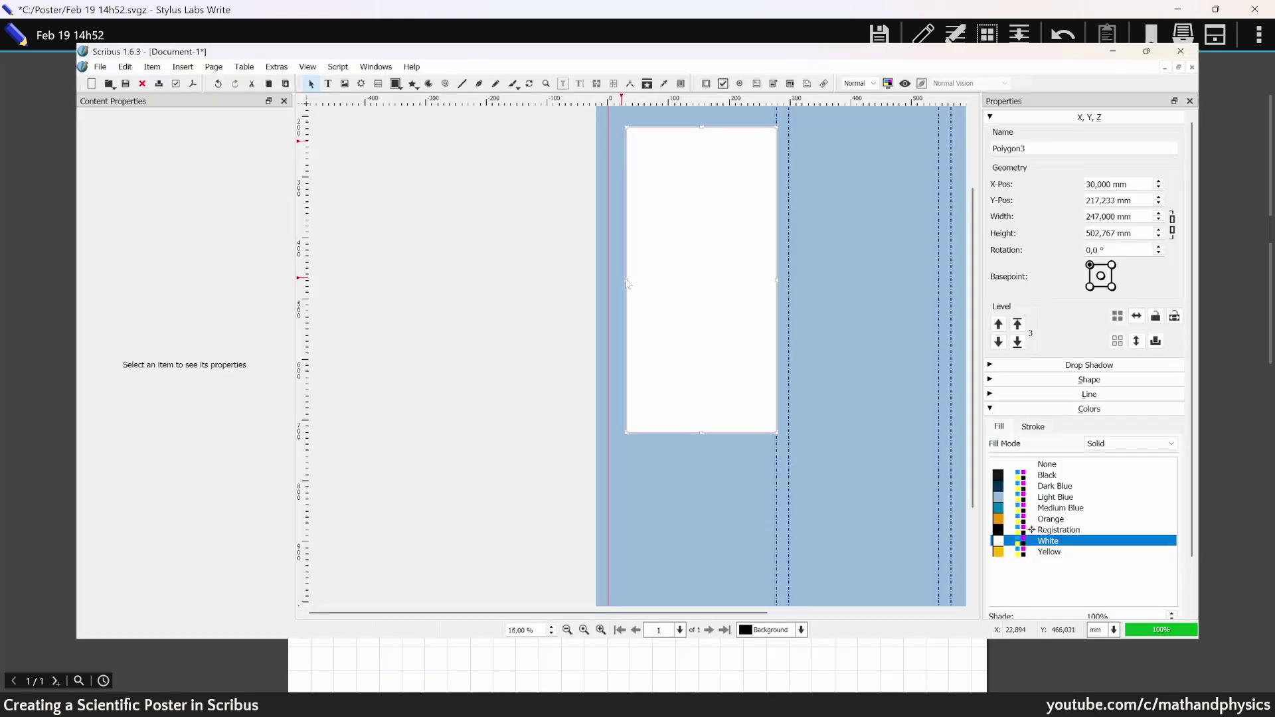
Step: Narrow the poster's white panel in Scribus to 227 mm wide
mouse_move(628, 279)
mouse_down()
mouse_move(654, 280)
mouse_move(615, 279)
mouse_move(626, 279)
mouse_up()
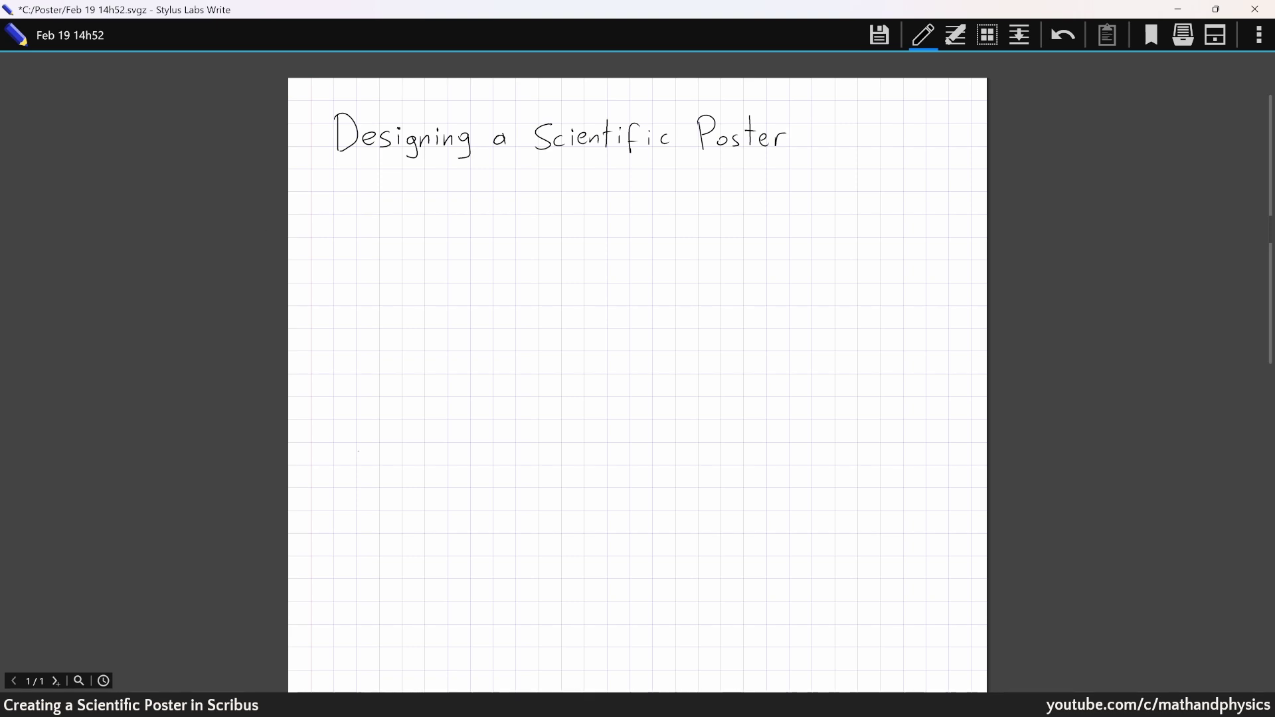
Step: Handwrite the first two bulleted sections, 'Title' and 'Authors', under the heading
click(326, 227)
drag(343, 218, 343, 237)
click(356, 234)
mouse_move(334, 217)
mouse_down()
mouse_move(353, 215)
mouse_move(364, 237)
mouse_up()
click(356, 222)
drag(360, 222, 389, 236)
click(323, 273)
mouse_move(338, 282)
mouse_down()
mouse_move(369, 261)
mouse_move(396, 284)
mouse_up()
Step: Handwrite '(Abstract)' on the third bullet, closing the parenthesis
drag(341, 306, 338, 327)
mouse_move(340, 326)
mouse_down()
mouse_move(350, 306)
mouse_move(362, 316)
mouse_up()
drag(362, 317, 383, 327)
drag(376, 318, 385, 316)
drag(386, 319, 411, 322)
drag(409, 315, 416, 314)
drag(417, 301, 418, 332)
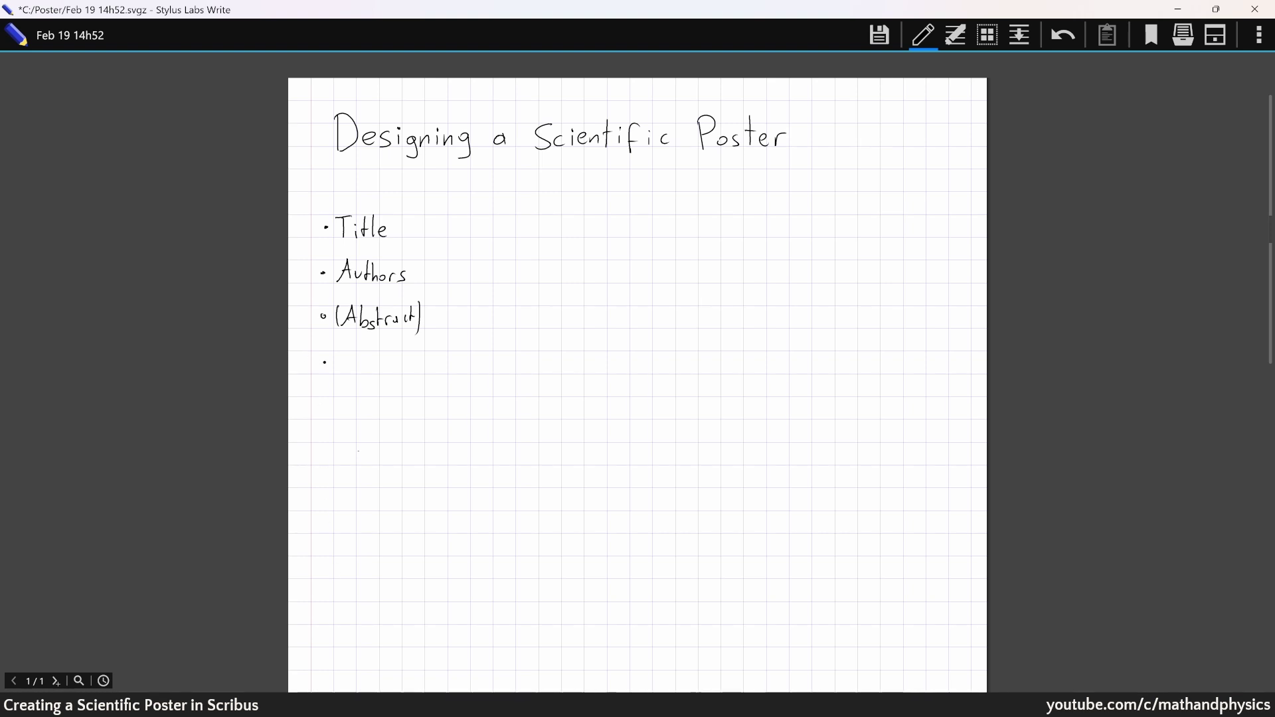
Step: Handwrite 'Background' beside the fourth bullet dot
drag(345, 349, 346, 370)
mouse_move(345, 351)
mouse_down()
mouse_move(347, 369)
mouse_move(369, 369)
mouse_up()
mouse_move(376, 350)
mouse_down()
mouse_move(374, 369)
mouse_move(390, 377)
mouse_move(447, 374)
mouse_up()
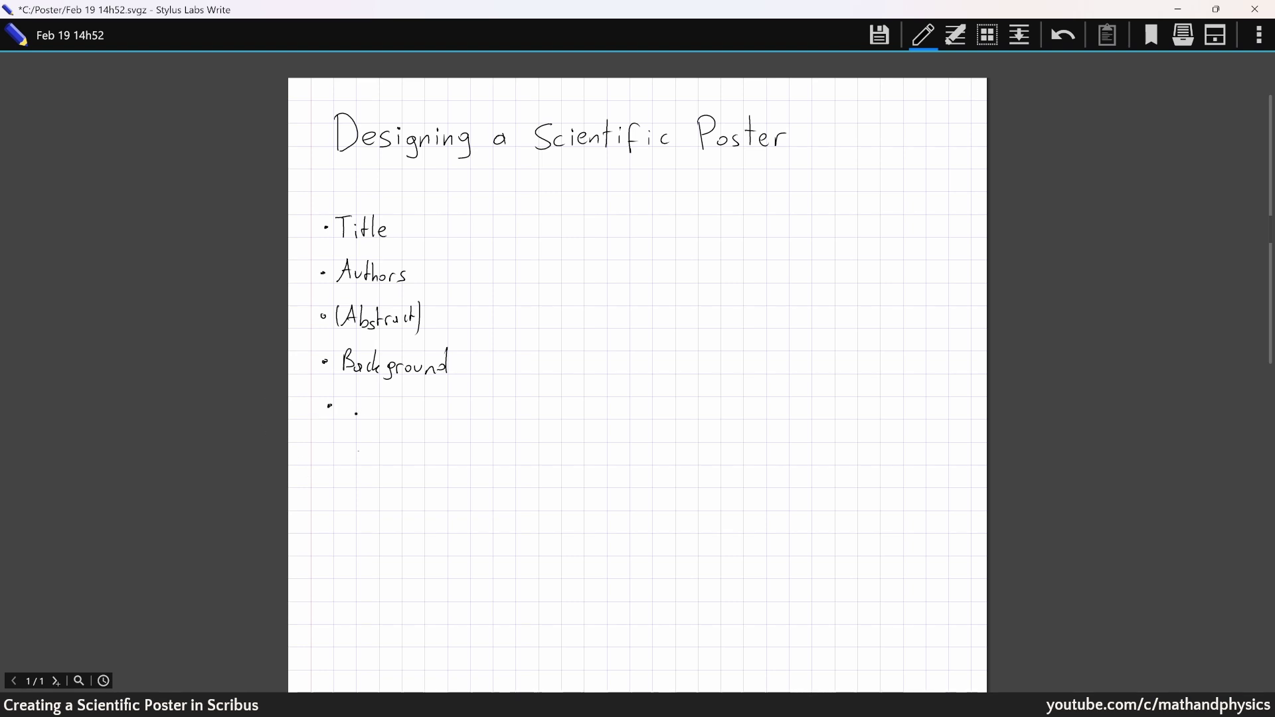
Step: Handwrite 'Objectives / Hypothesis / Methods' on the next bullet line
mouse_move(353, 401)
mouse_down()
mouse_move(371, 431)
mouse_move(398, 419)
mouse_up()
drag(406, 394, 416, 419)
drag(419, 408, 436, 417)
click(433, 425)
mouse_move(442, 407)
mouse_down()
mouse_move(437, 419)
mouse_move(476, 418)
mouse_up()
mouse_move(482, 413)
mouse_down()
mouse_move(495, 428)
mouse_move(504, 412)
mouse_up()
mouse_move(513, 399)
mouse_down()
mouse_move(511, 418)
mouse_move(526, 420)
mouse_up()
drag(530, 415, 534, 417)
drag(542, 408, 548, 419)
mouse_move(555, 407)
mouse_down()
mouse_move(563, 421)
mouse_move(595, 416)
mouse_up()
drag(596, 413, 608, 421)
mouse_move(606, 412)
mouse_down()
mouse_move(625, 418)
mouse_move(642, 393)
mouse_move(648, 419)
mouse_up()
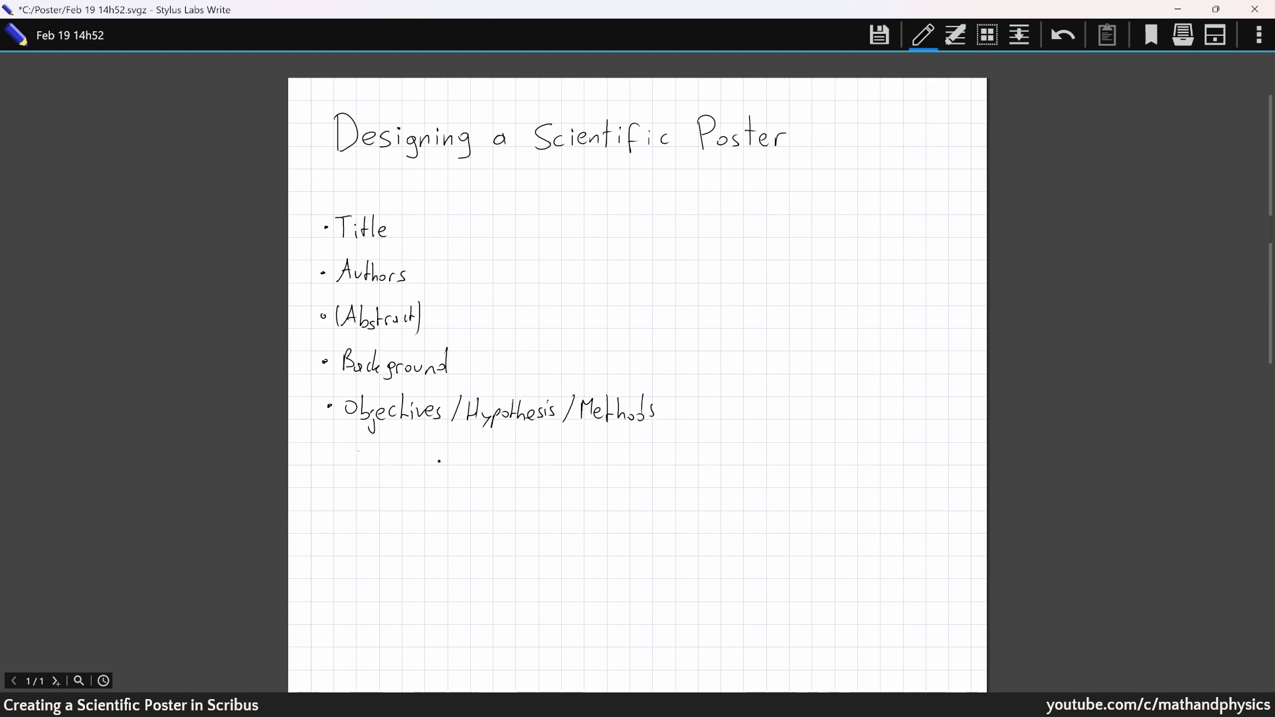
Step: Add a new bullet and handwrite 'Results' on it
click(330, 456)
drag(348, 448, 346, 463)
mouse_move(346, 443)
mouse_down()
mouse_move(364, 463)
mouse_move(403, 465)
mouse_up()
drag(414, 446, 421, 466)
Step: Add a bullet below Results and handwrite 'Conclusion/Outlook'
click(332, 499)
mouse_move(361, 490)
mouse_down()
mouse_move(354, 508)
mouse_move(386, 510)
mouse_up()
mouse_move(401, 485)
mouse_down()
mouse_move(403, 507)
mouse_move(419, 509)
mouse_up()
drag(430, 502, 437, 502)
drag(442, 509, 474, 493)
drag(484, 498, 526, 506)
drag(535, 495, 537, 509)
drag(539, 509, 539, 510)
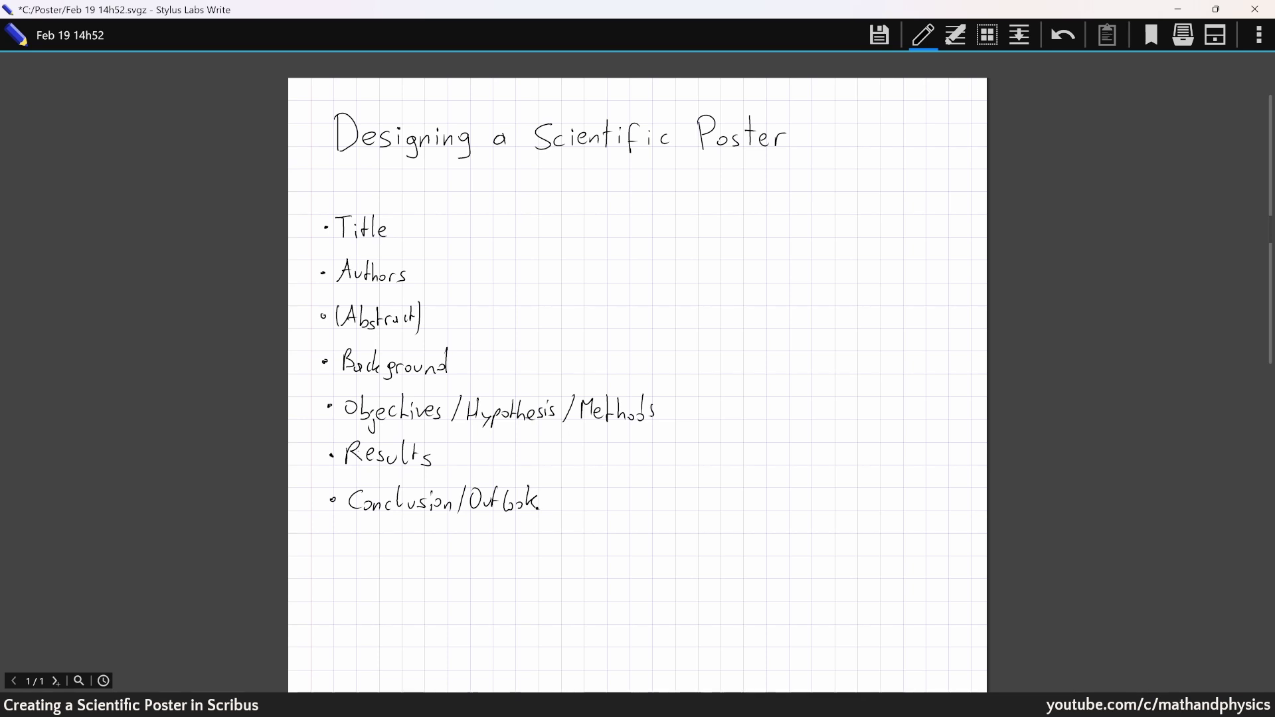
Step: Draw a bullet below Conclusion/Outlook and handwrite 'References' beside it
click(332, 545)
click(348, 552)
mouse_move(344, 555)
mouse_down()
mouse_move(348, 543)
mouse_move(391, 555)
mouse_up()
click(384, 554)
click(404, 550)
drag(393, 556, 414, 553)
drag(416, 555, 451, 555)
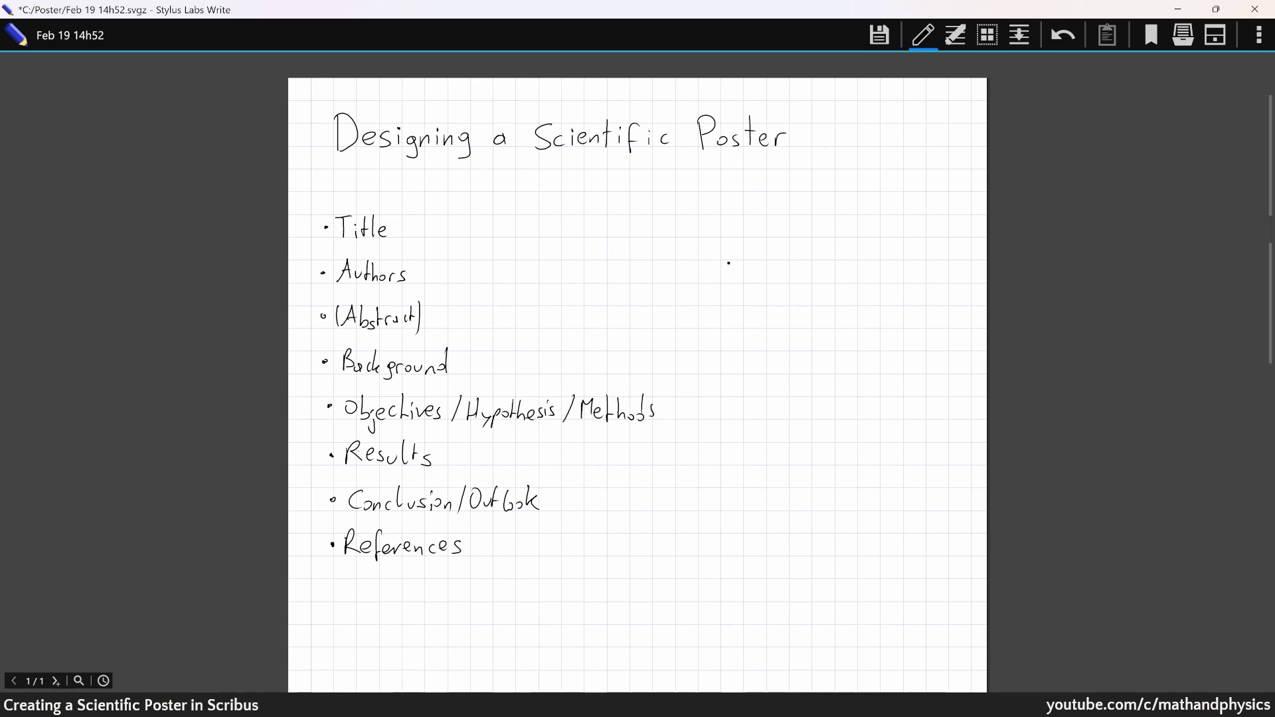
Step: Draw the poster frame's left edge and write 'Title' in its top band
mouse_move(728, 238)
mouse_down()
mouse_move(725, 459)
mouse_move(762, 577)
mouse_move(962, 552)
mouse_move(939, 233)
mouse_move(725, 232)
mouse_move(739, 266)
mouse_move(941, 263)
mouse_move(931, 240)
mouse_move(716, 238)
mouse_up()
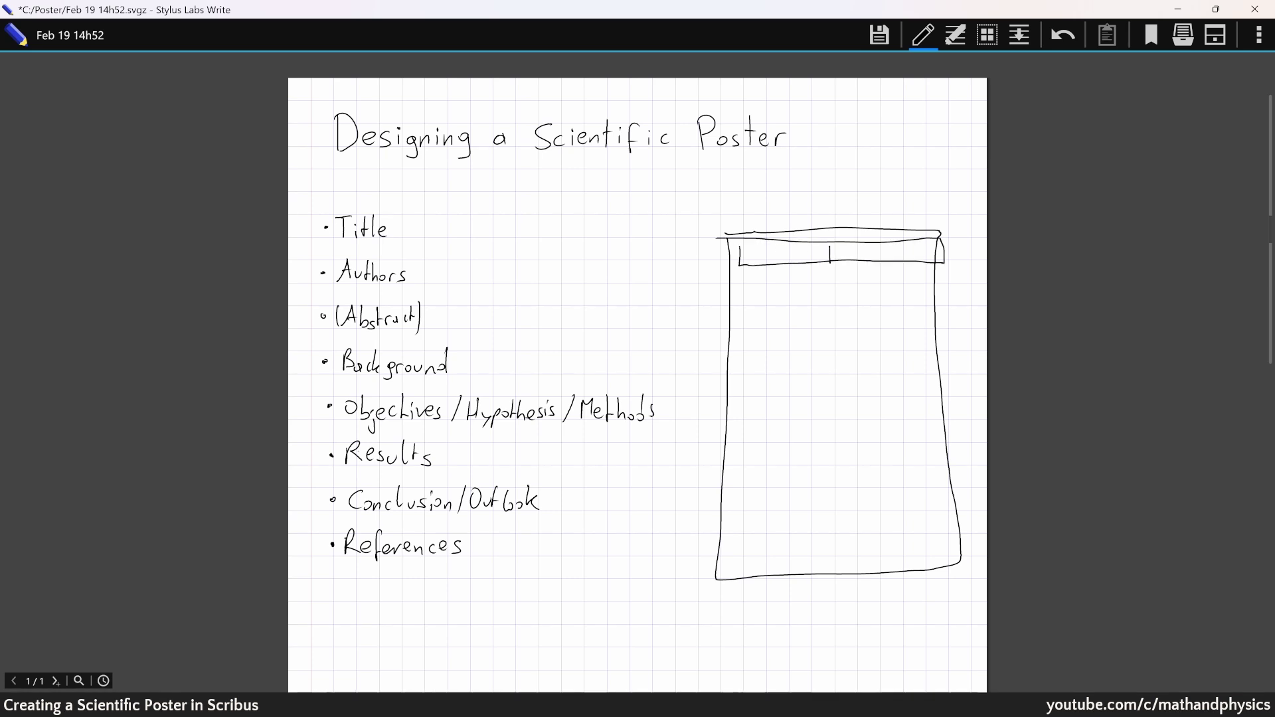
drag(824, 245, 841, 245)
mouse_move(832, 246)
mouse_down()
mouse_move(830, 264)
mouse_move(854, 261)
mouse_up()
drag(857, 255, 865, 258)
Step: Draw two full-height vertical dividers to split the poster into three columns
drag(798, 278, 789, 565)
drag(869, 277, 867, 581)
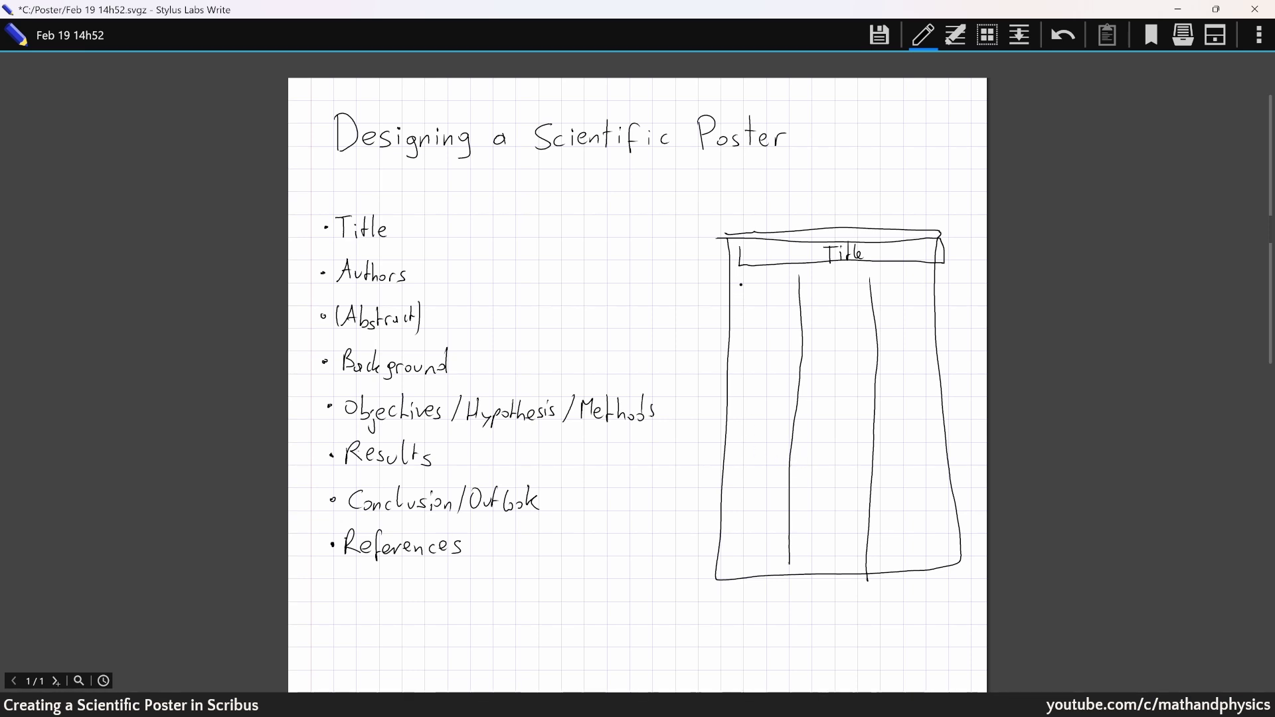
Step: Outline a box atop the left column and fill it with wavy text lines
mouse_move(741, 285)
mouse_down()
mouse_move(751, 417)
mouse_move(784, 418)
mouse_move(790, 298)
mouse_move(781, 274)
mouse_move(733, 274)
mouse_move(732, 293)
mouse_move(789, 291)
mouse_move(788, 408)
mouse_up()
click(759, 348)
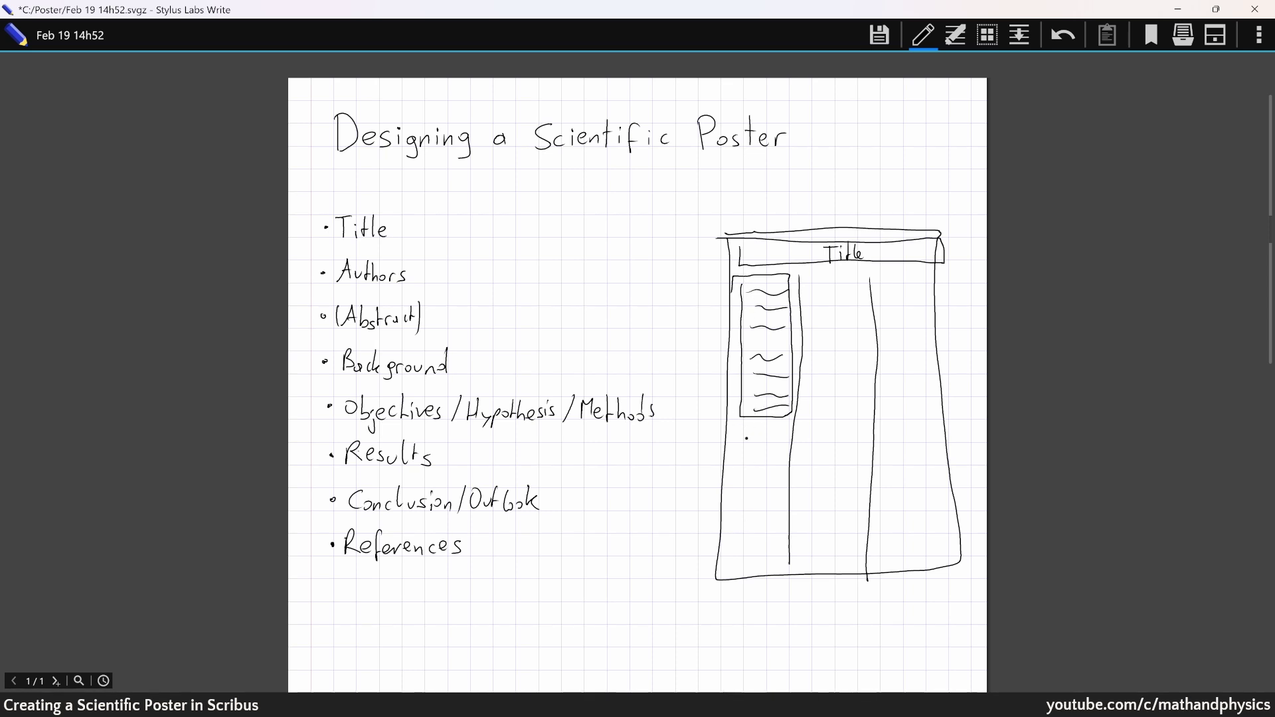
Step: Sketch a second wavy-lined box lower in the left column with a small figure square
mouse_move(738, 435)
mouse_down()
mouse_move(731, 569)
mouse_move(751, 572)
mouse_move(780, 537)
mouse_move(785, 461)
mouse_move(771, 430)
mouse_move(726, 433)
mouse_move(779, 449)
mouse_move(781, 498)
mouse_up()
click(749, 540)
mouse_move(743, 566)
mouse_down()
mouse_move(744, 534)
mouse_move(769, 573)
mouse_move(744, 571)
mouse_up()
click(759, 551)
mouse_move(747, 523)
mouse_down()
mouse_move(779, 522)
mouse_move(755, 566)
mouse_move(769, 566)
mouse_up()
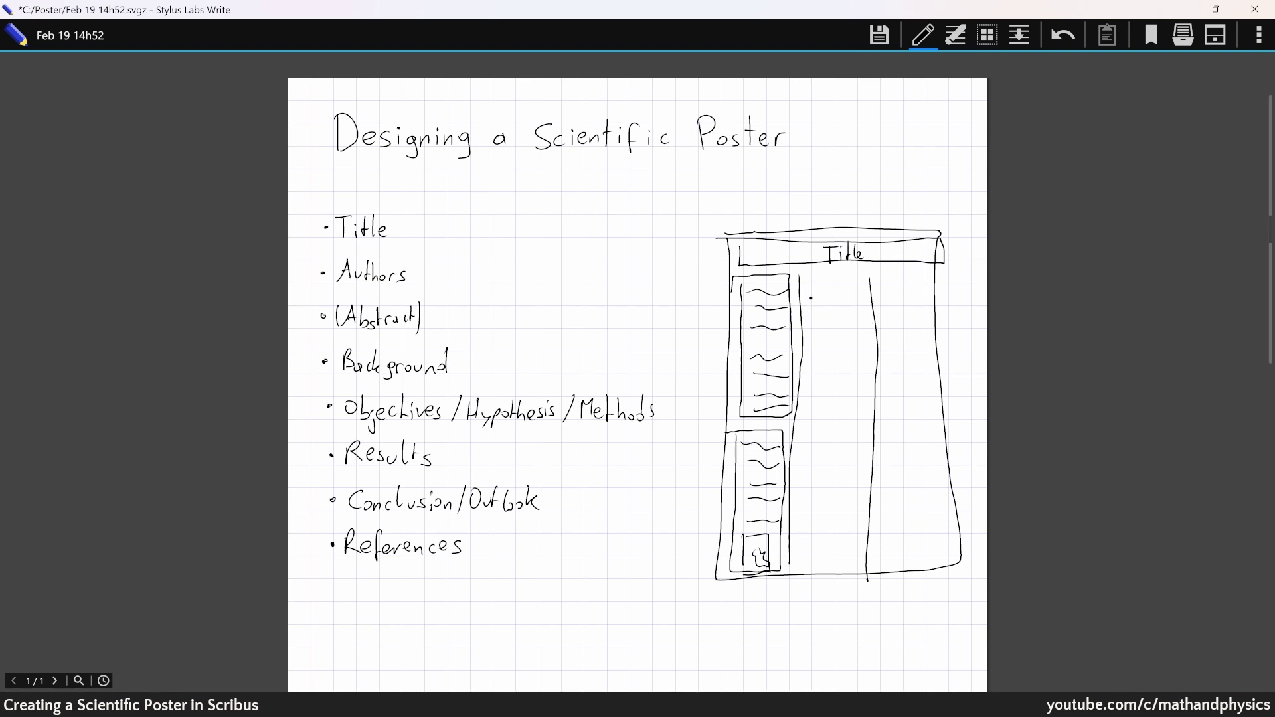
Step: Sketch a tall wavy-lined block with a figure in the middle column and a boxed circle atop the right
mouse_move(809, 286)
mouse_down()
mouse_move(801, 575)
mouse_move(851, 577)
mouse_move(865, 488)
mouse_move(856, 257)
mouse_move(809, 258)
mouse_move(853, 361)
mouse_up()
mouse_move(814, 384)
mouse_down()
mouse_move(848, 381)
mouse_move(815, 461)
mouse_up()
mouse_move(815, 417)
mouse_down()
mouse_move(859, 473)
mouse_move(819, 470)
mouse_move(829, 440)
mouse_move(853, 458)
mouse_move(860, 433)
mouse_move(860, 448)
mouse_up()
mouse_move(821, 489)
mouse_down()
mouse_move(856, 488)
mouse_move(847, 554)
mouse_up()
mouse_move(880, 284)
mouse_down()
mouse_move(885, 348)
mouse_move(919, 281)
mouse_move(933, 299)
mouse_move(935, 343)
mouse_move(880, 344)
mouse_move(892, 341)
mouse_up()
mouse_move(927, 303)
mouse_down()
mouse_move(926, 340)
mouse_move(930, 299)
mouse_move(908, 309)
mouse_move(923, 315)
mouse_up()
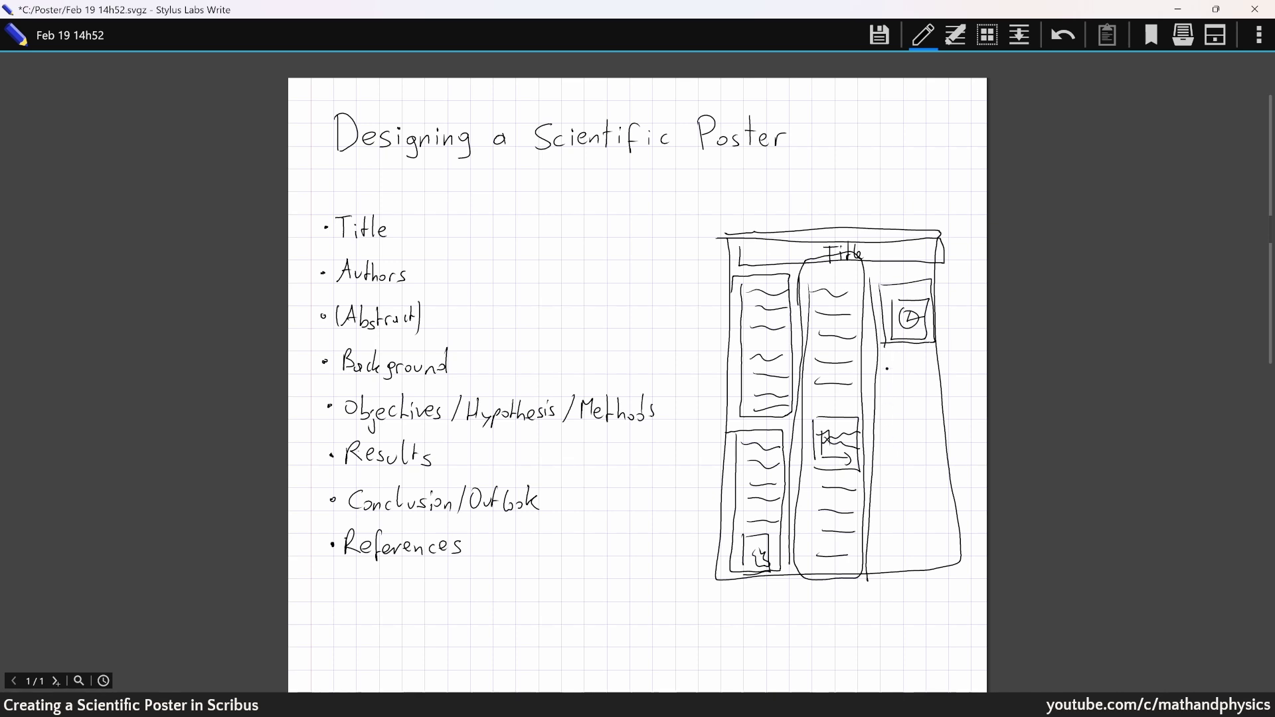
Step: Close the rounded box lower in the right column and add marks beside its lines
mouse_move(888, 364)
mouse_down()
mouse_move(888, 452)
mouse_move(906, 460)
mouse_move(939, 419)
mouse_move(933, 362)
mouse_move(893, 353)
mouse_move(884, 379)
mouse_move(938, 374)
mouse_move(940, 411)
mouse_move(903, 444)
mouse_move(936, 437)
mouse_up()
click(899, 364)
click(897, 430)
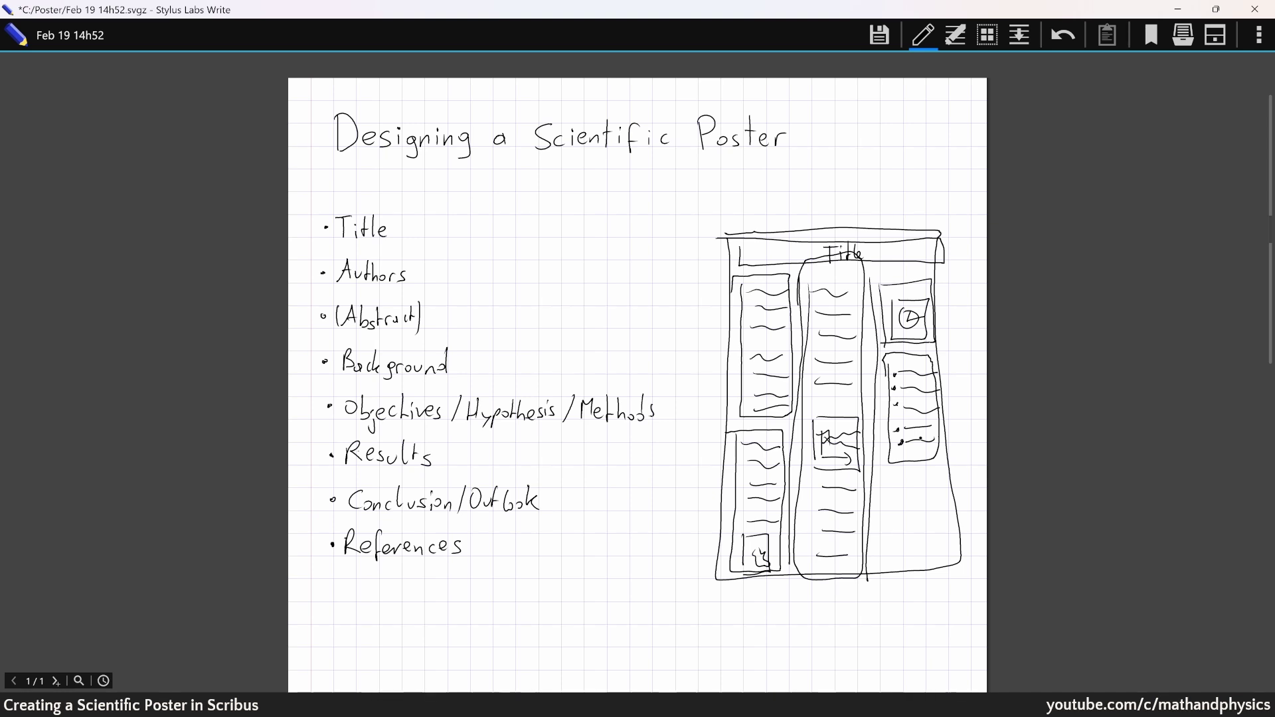
Step: Draw a small figure box under the bulleted box and a lined box at the column's bottom
click(891, 484)
mouse_move(891, 484)
mouse_down()
mouse_move(890, 510)
mouse_move(941, 474)
mouse_move(941, 519)
mouse_move(901, 509)
mouse_move(944, 487)
mouse_move(943, 503)
mouse_up()
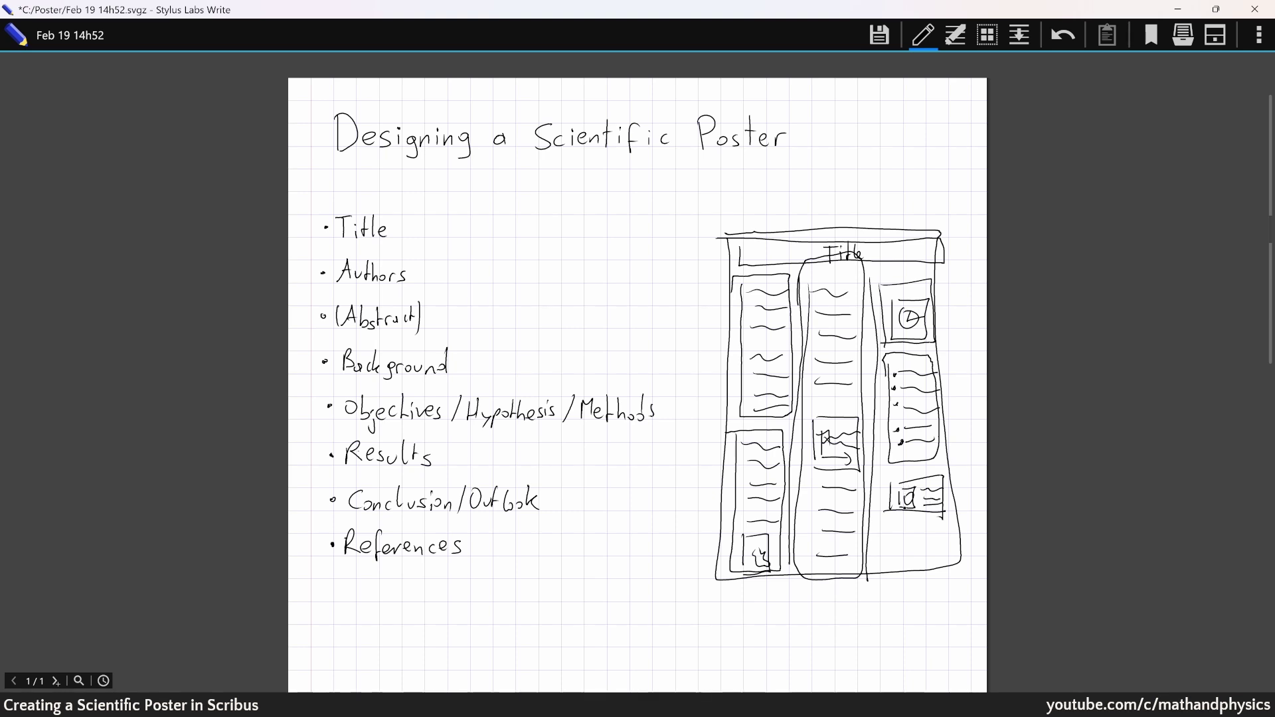
click(893, 514)
mouse_move(885, 528)
mouse_down()
mouse_move(885, 553)
mouse_move(948, 524)
mouse_move(948, 561)
mouse_move(952, 533)
mouse_move(952, 545)
mouse_up()
click(900, 537)
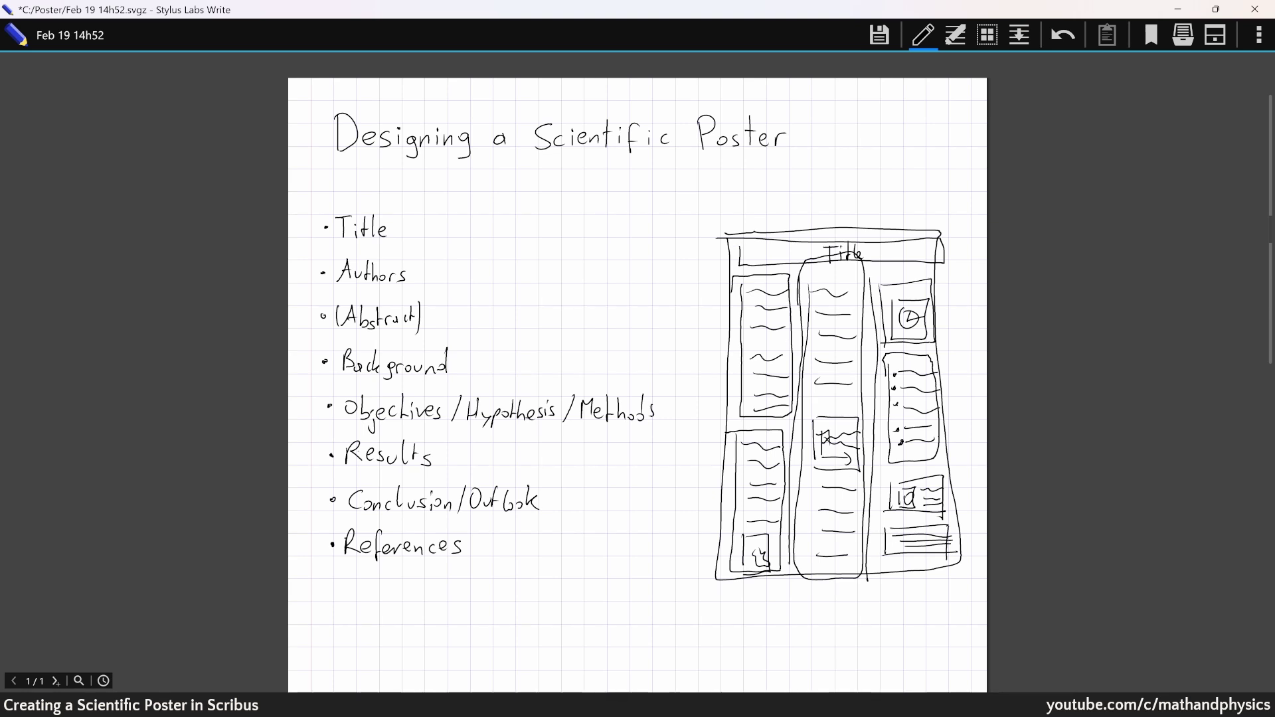
Step: Sketch a zigzag logo box at the title bar's left end and another box at its right end
mouse_move(739, 244)
mouse_down()
mouse_move(742, 265)
mouse_move(773, 246)
mouse_up()
mouse_move(747, 247)
mouse_down()
mouse_move(771, 240)
mouse_move(769, 252)
mouse_up()
mouse_move(908, 243)
mouse_down()
mouse_move(909, 261)
mouse_move(941, 268)
mouse_move(903, 261)
mouse_move(939, 251)
mouse_up()
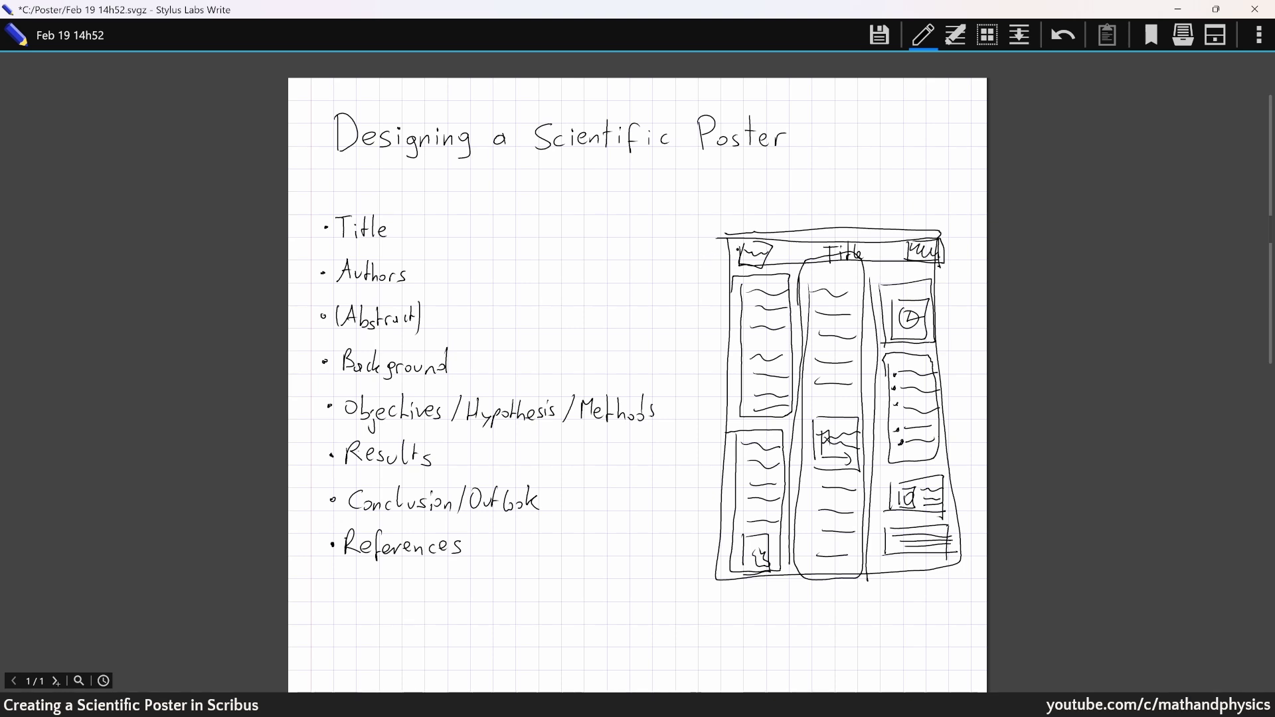
drag(748, 255, 763, 241)
Step: Handwrite the headings 'Fonts' and 'Color Scheme' side by side below References
mouse_move(426, 609)
mouse_down()
mouse_move(428, 638)
mouse_move(442, 604)
mouse_move(445, 618)
mouse_up()
drag(450, 624, 479, 632)
mouse_move(701, 607)
mouse_down()
mouse_move(680, 623)
mouse_move(724, 605)
mouse_move(722, 632)
mouse_up()
mouse_move(737, 624)
mouse_down()
mouse_move(794, 614)
mouse_move(812, 635)
mouse_up()
drag(821, 608, 833, 636)
drag(844, 627, 874, 641)
drag(882, 634, 894, 637)
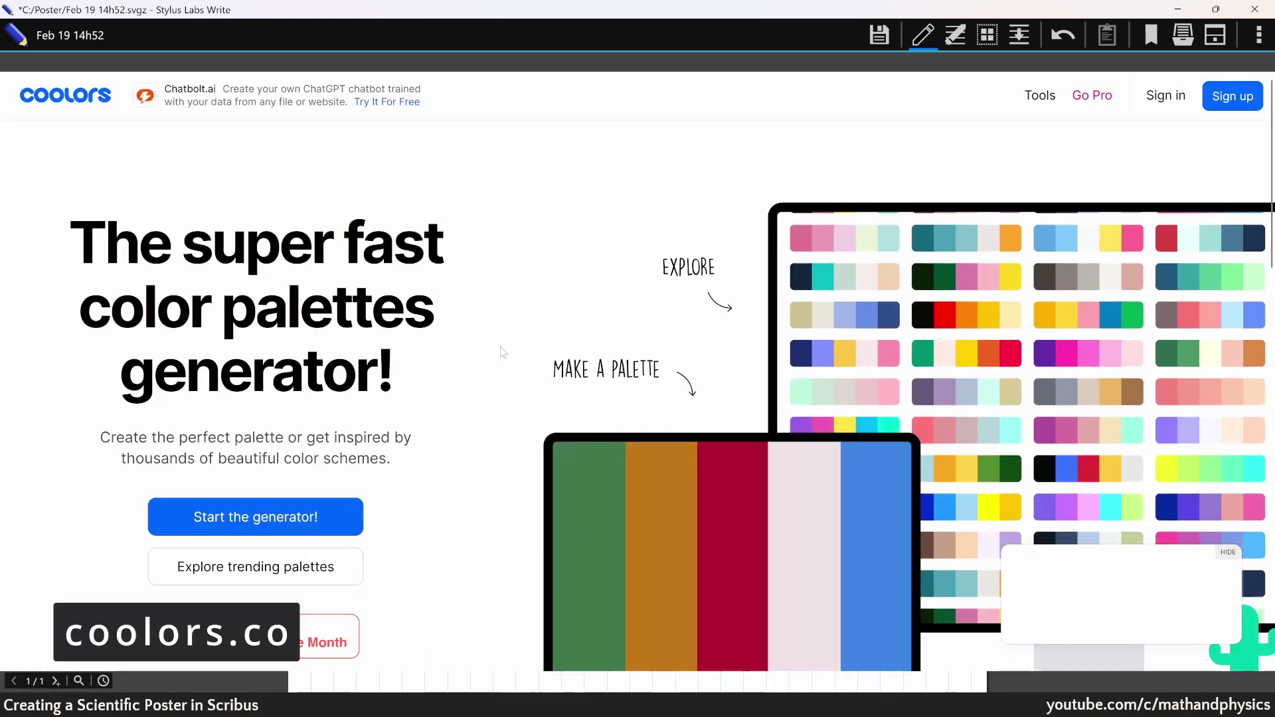
Step: Open Coolors' trending palettes page and scroll down through the palettes
click(335, 570)
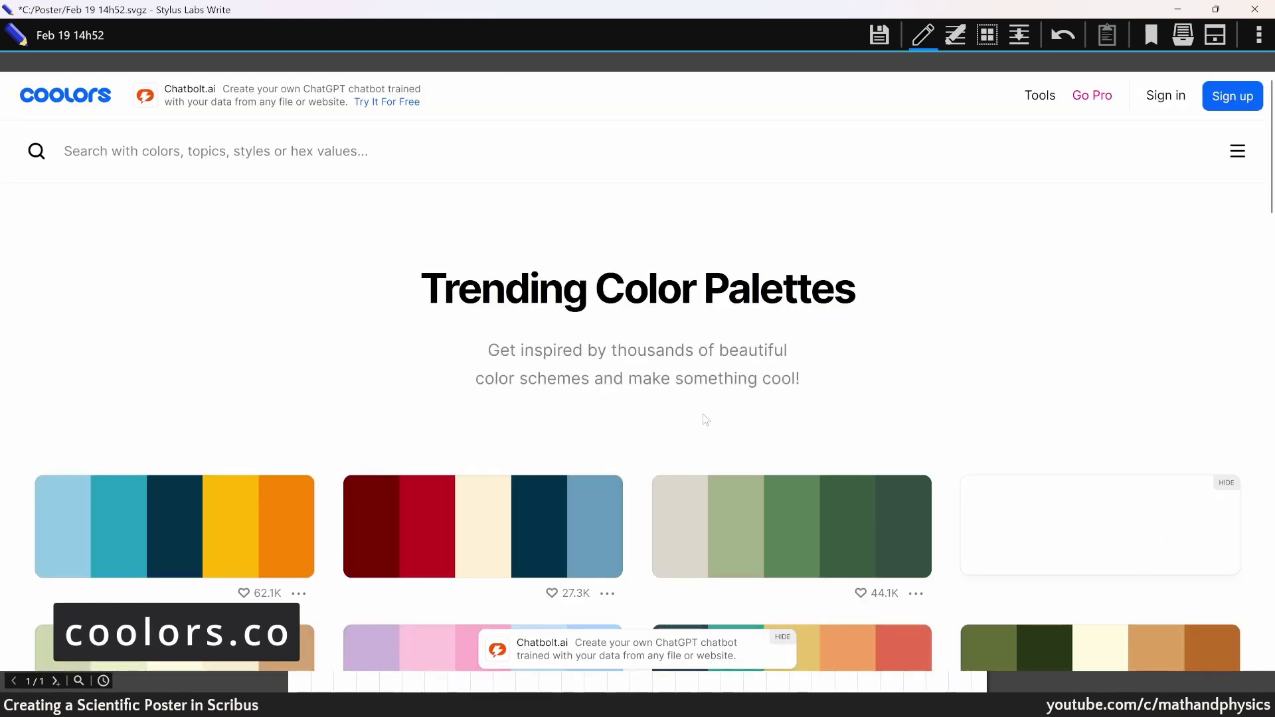
scroll(874, 350, down, 4)
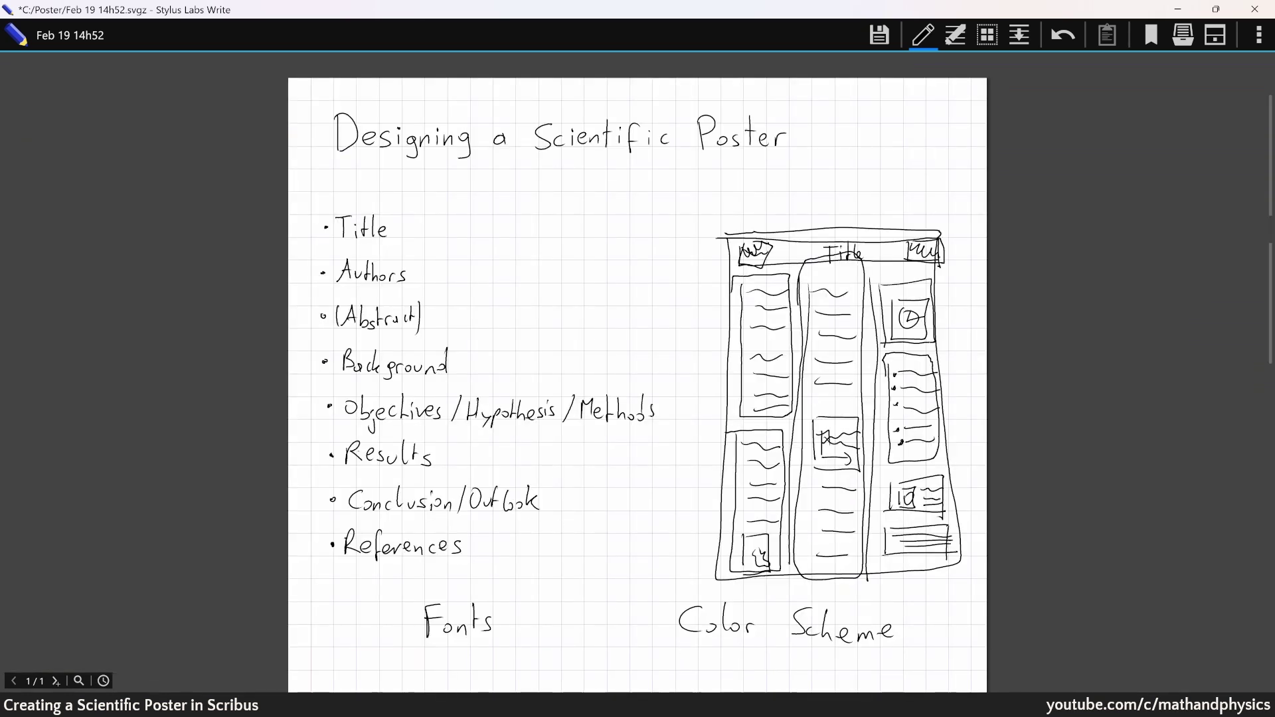
Step: Under Color, write 'primary' with a downward arrow to 'background'
click(693, 654)
mouse_move(683, 651)
mouse_down()
mouse_move(738, 655)
mouse_move(708, 678)
mouse_up()
click(702, 640)
click(715, 668)
mouse_move(703, 671)
mouse_down()
mouse_move(713, 669)
mouse_move(710, 686)
mouse_up()
drag(716, 674, 725, 687)
mouse_move(730, 680)
mouse_down()
mouse_move(727, 690)
mouse_move(738, 680)
mouse_up()
drag(739, 682, 757, 685)
mouse_move(761, 680)
mouse_down()
mouse_move(834, 661)
mouse_move(844, 672)
mouse_up()
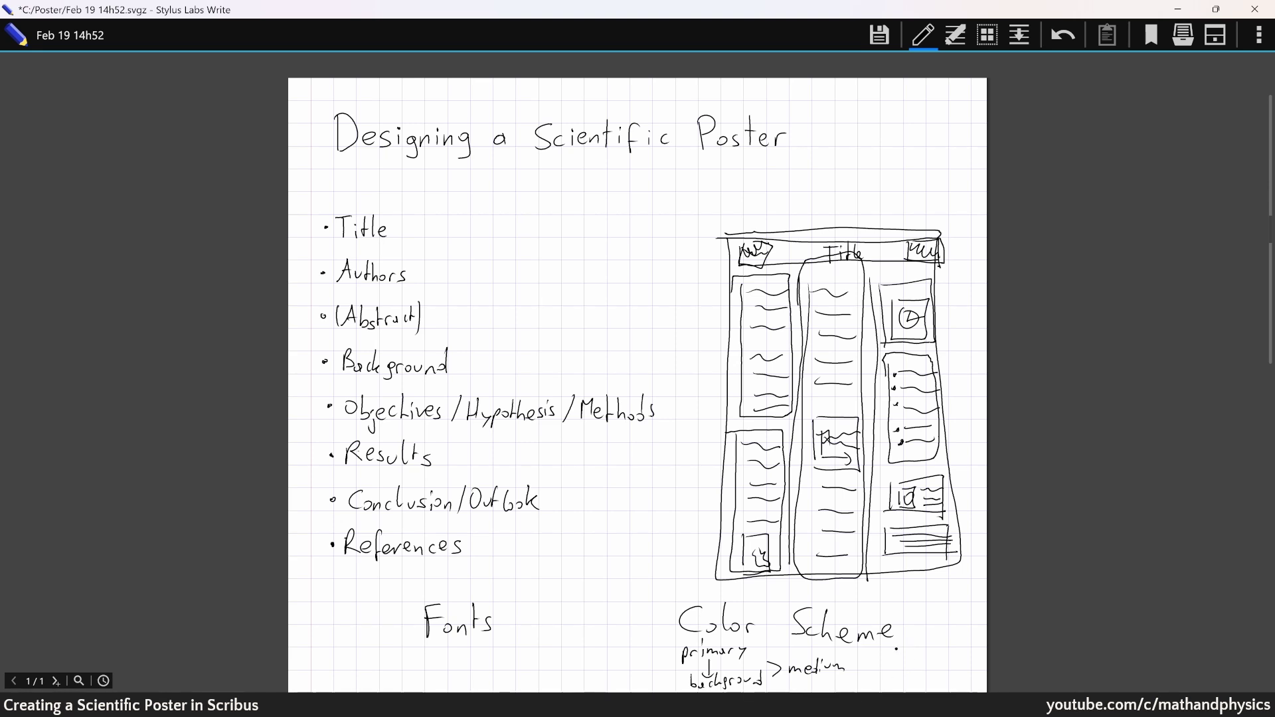
Step: Write 'accent' to the right of Scheme with 'lighter' beneath it
drag(891, 652, 937, 655)
drag(932, 643, 941, 642)
click(913, 662)
mouse_move(897, 671)
mouse_down()
mouse_move(900, 687)
mouse_move(942, 675)
mouse_up()
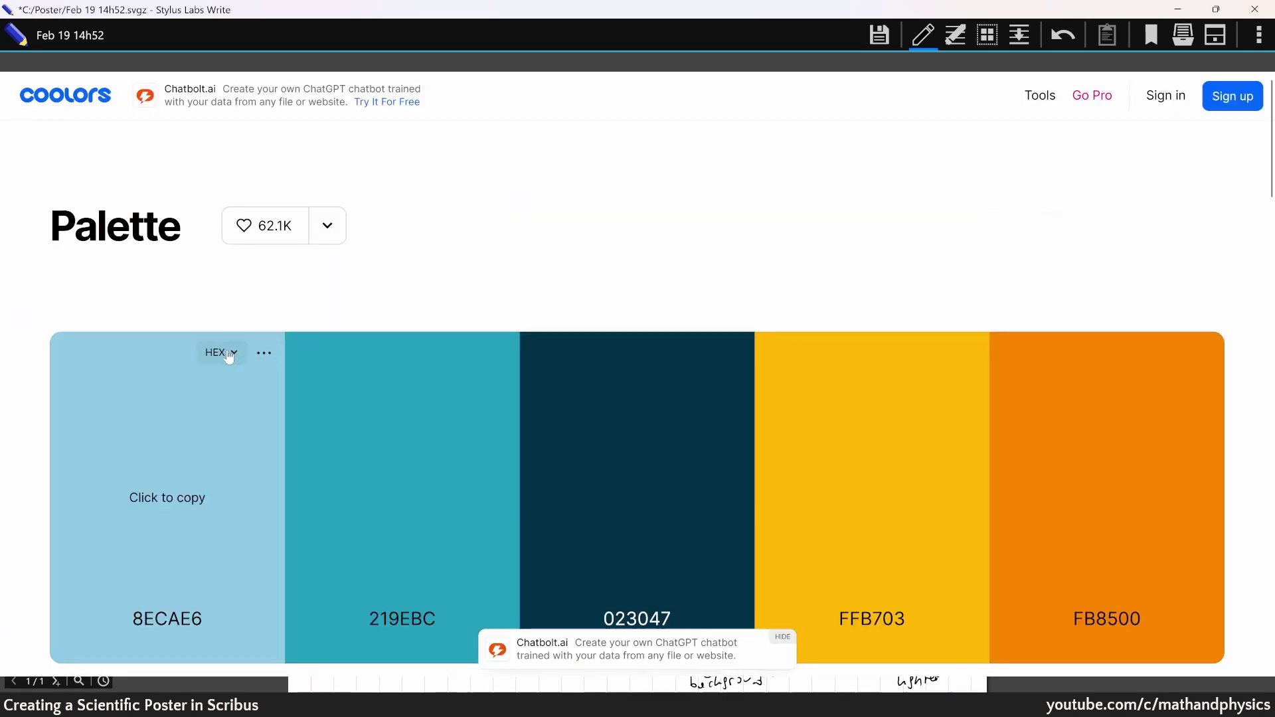
Step: Switch the palette's colour codes from HEX to CMYK and scroll through the values
click(221, 352)
click(200, 501)
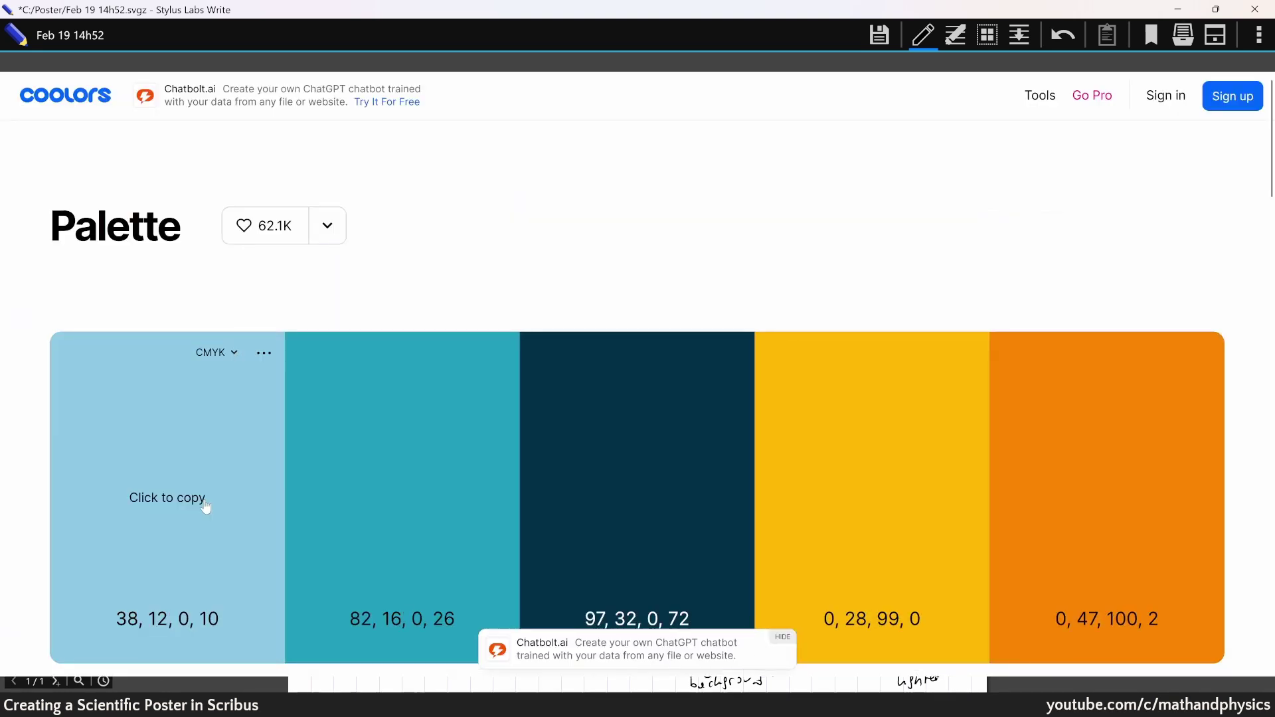
scroll(365, 308, down, 3)
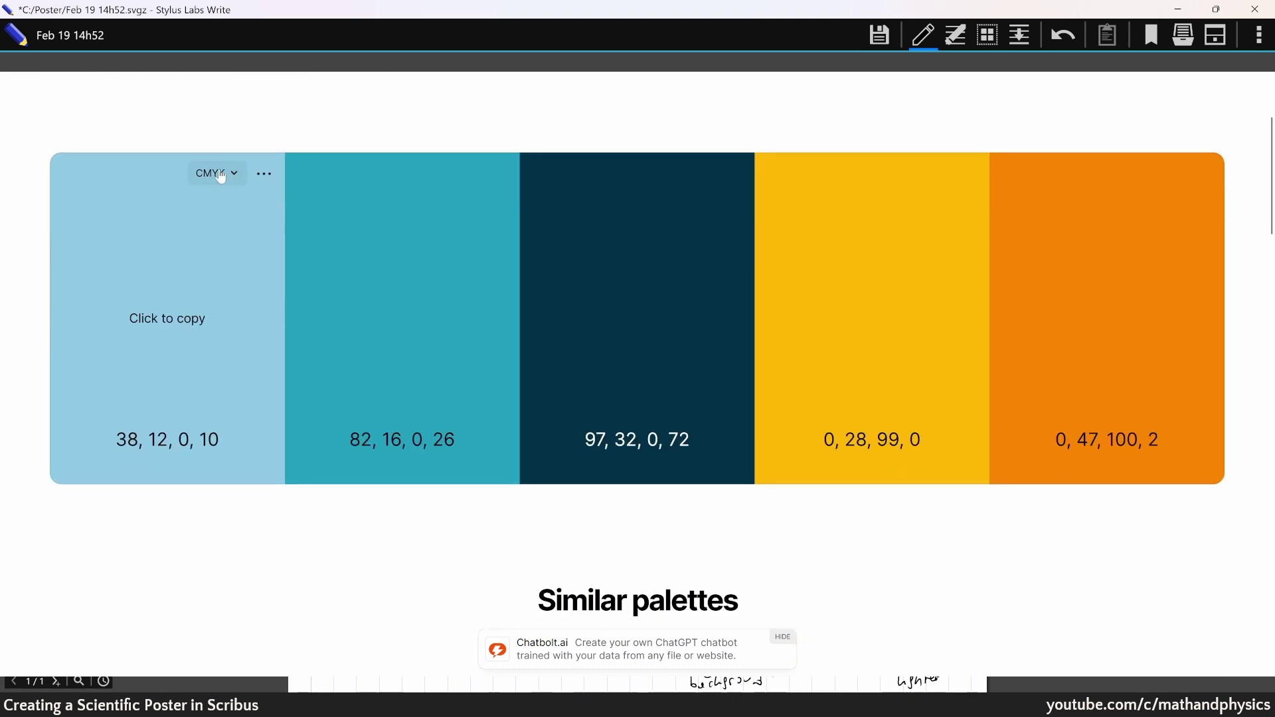